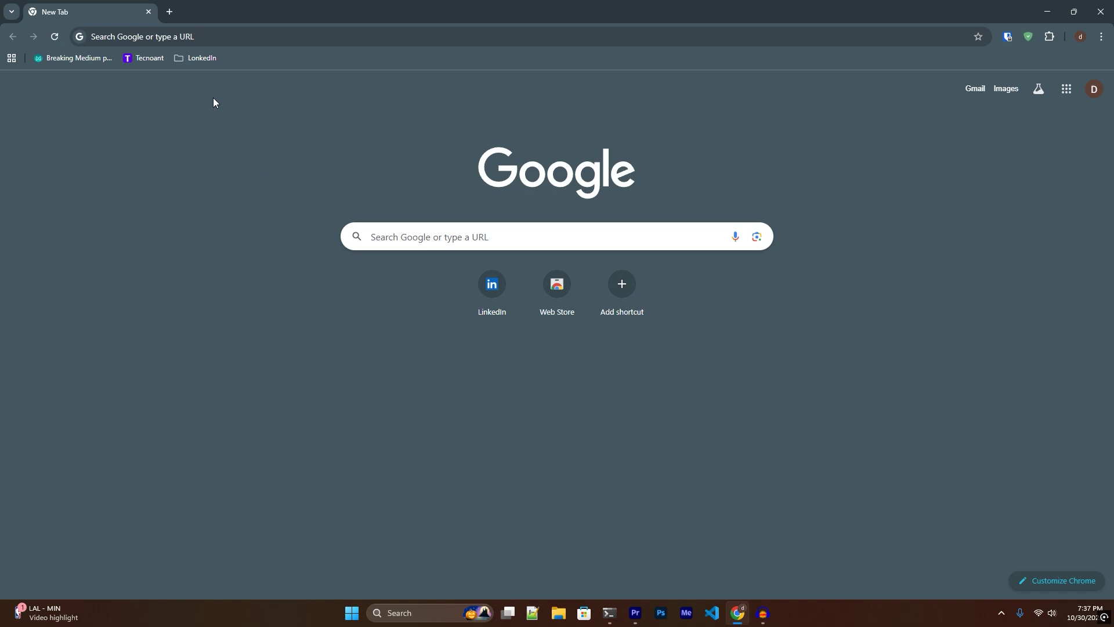
Go to github.com and open the account sign-up form
click(217, 38)
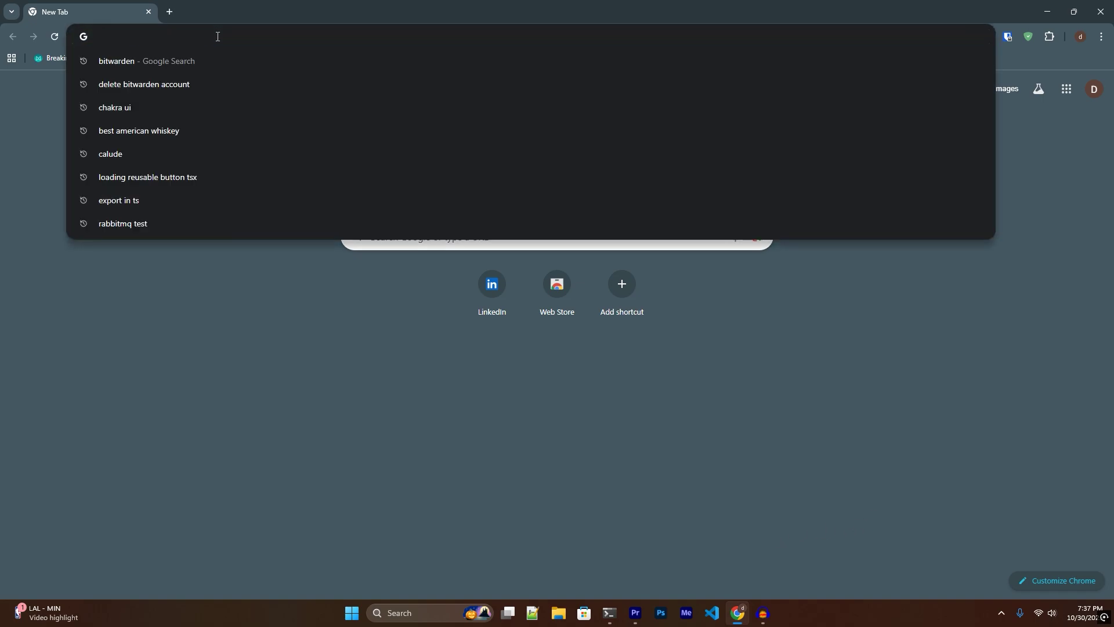
text(github.com)
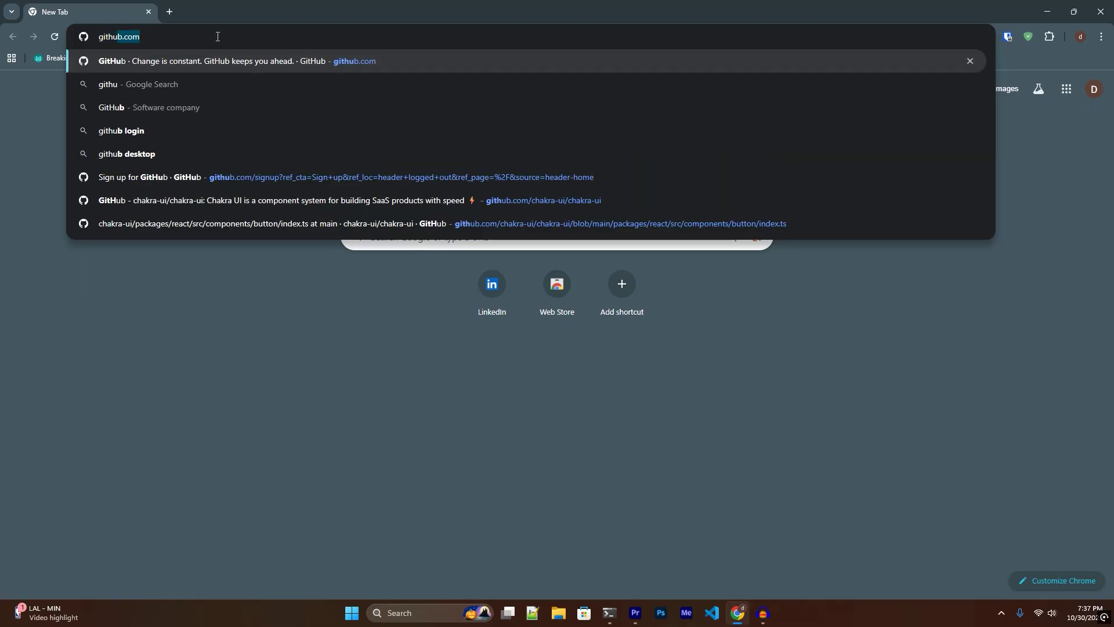
key(Return)
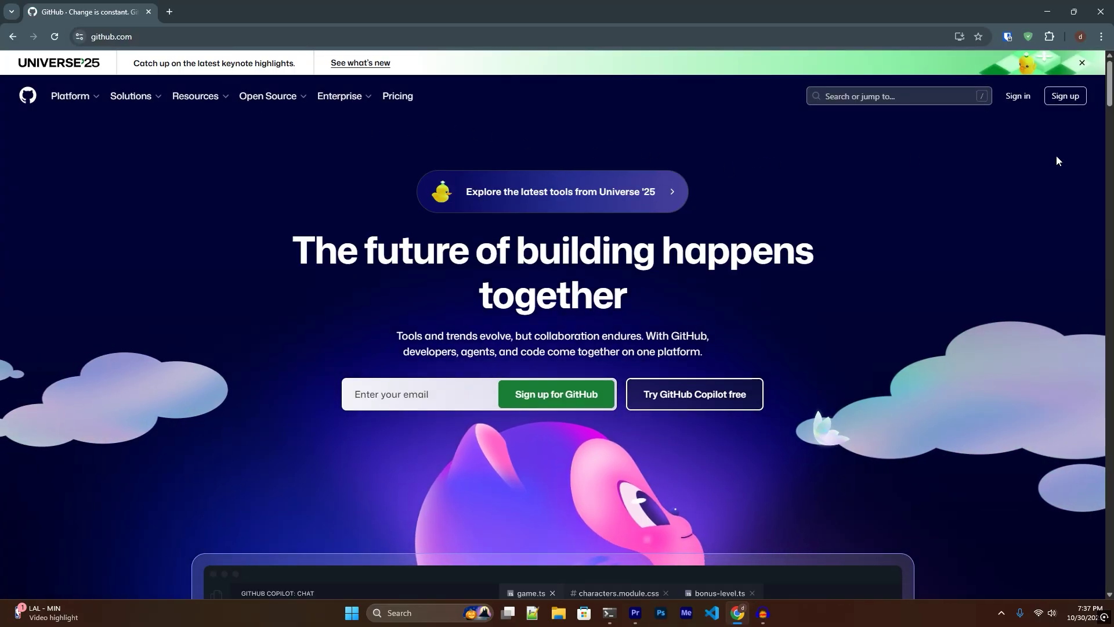
click(1074, 102)
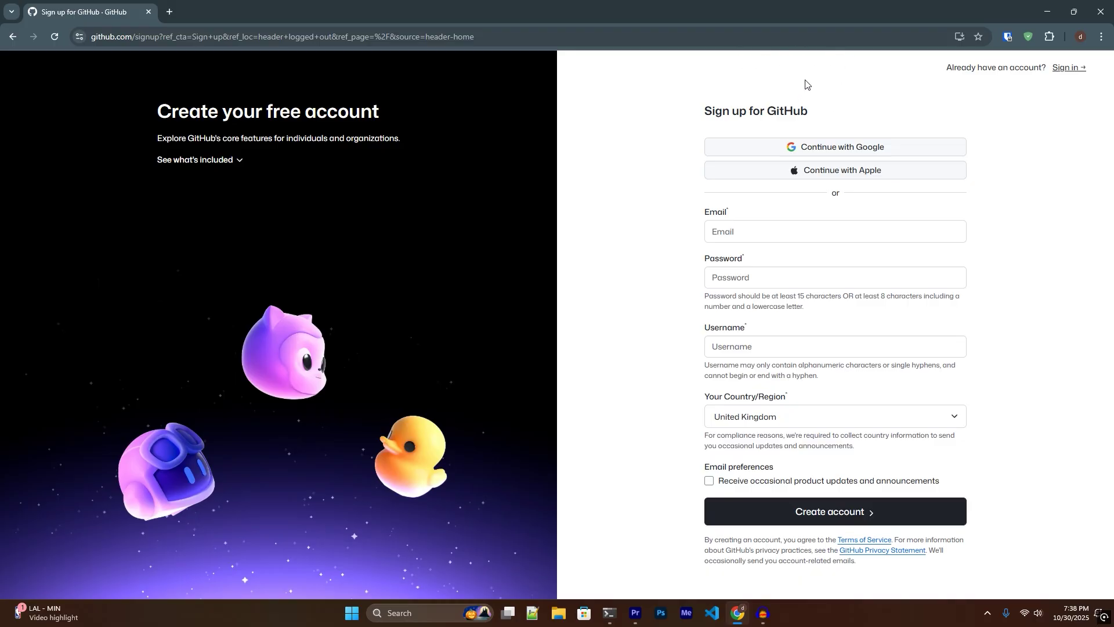
Fill in the email address for the new account on the sign-up form
click(741, 234)
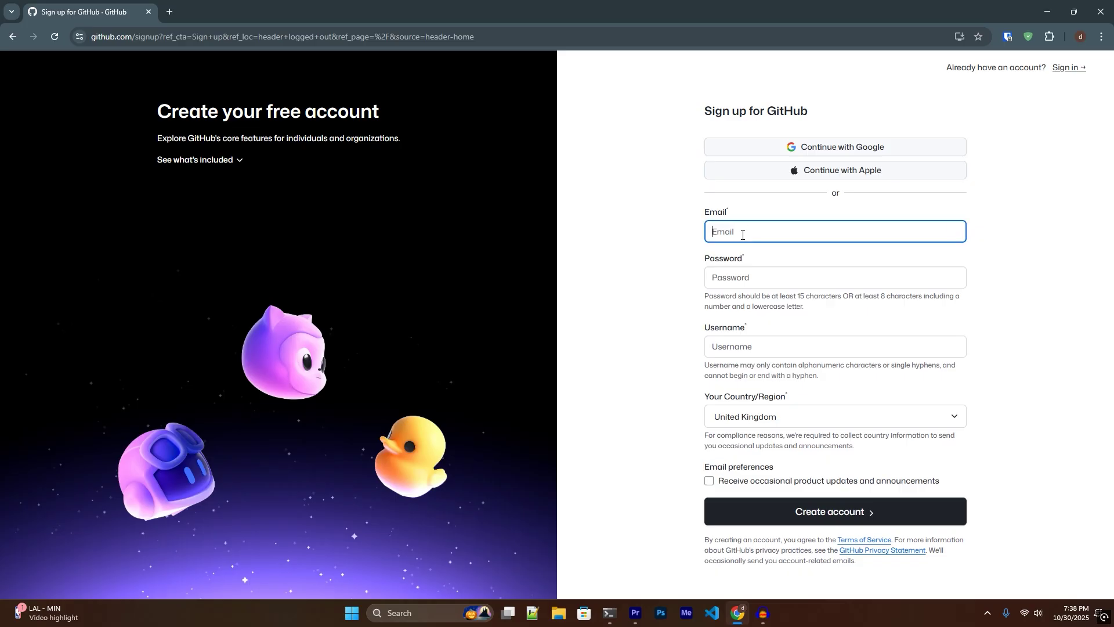
key(ctrl+v)
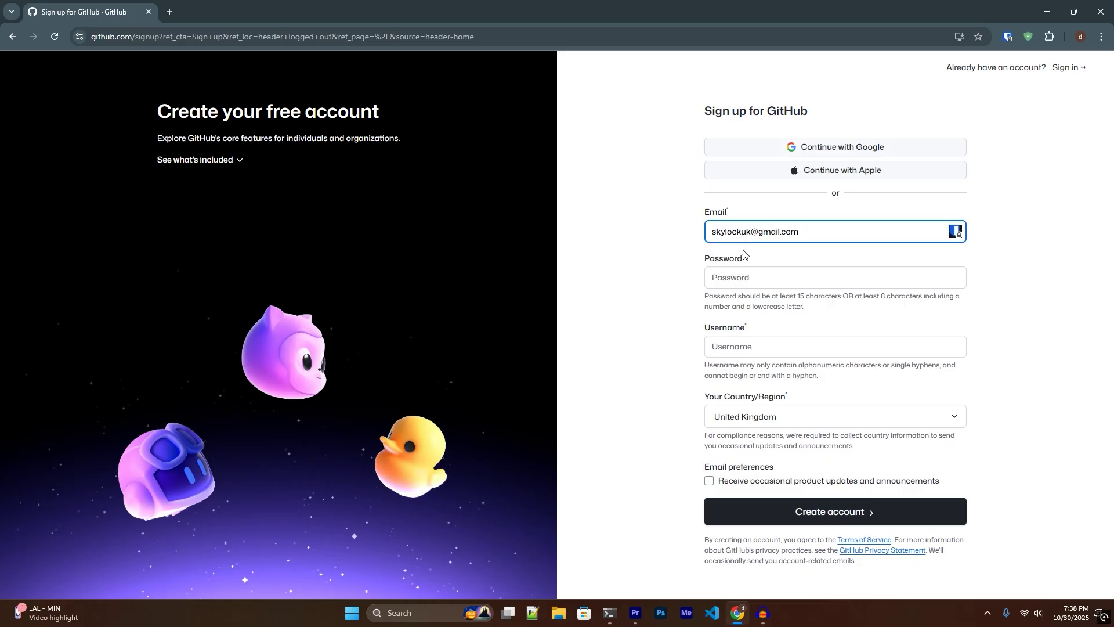
key(Tab)
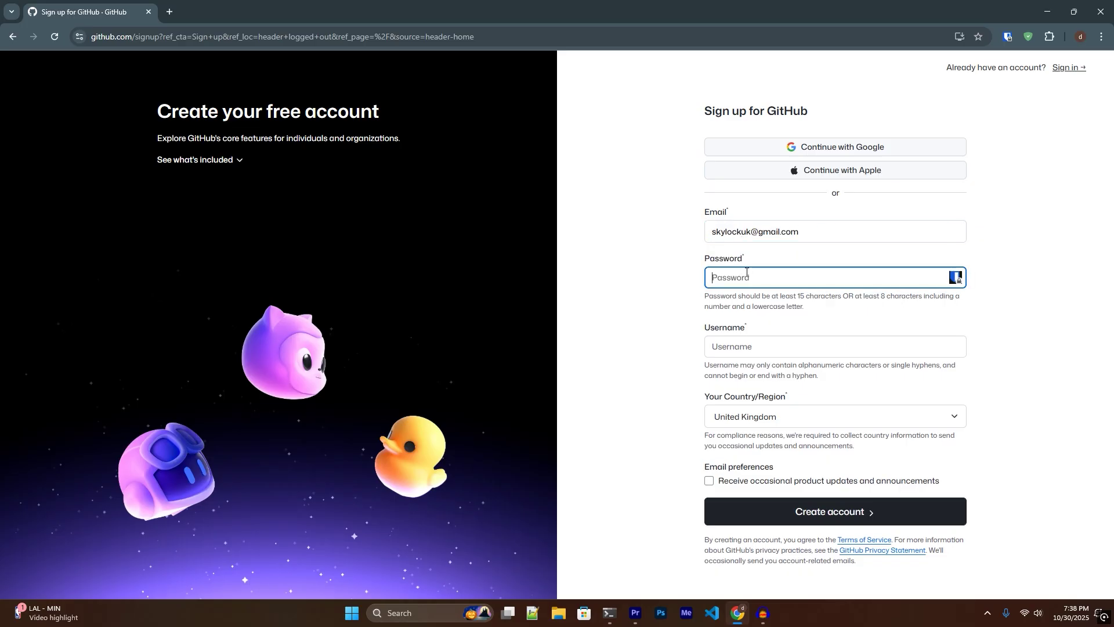
click(674, 286)
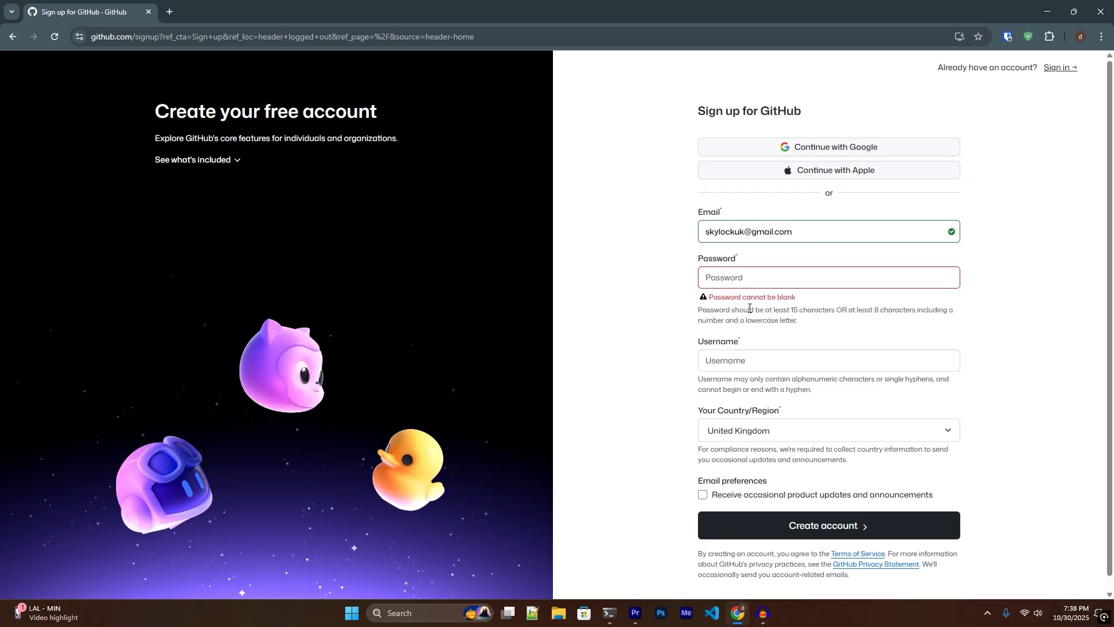
Review the password length and character rules, and enter the new account's password
drag(755, 309, 812, 310)
click(813, 310)
drag(873, 309, 916, 309)
click(793, 320)
click(766, 279)
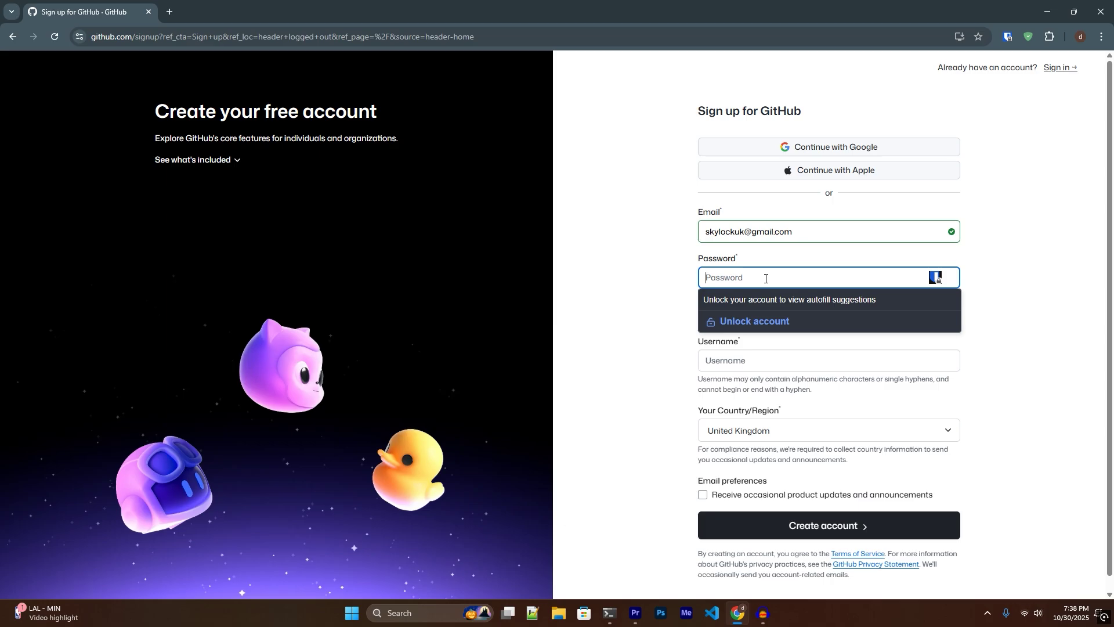
text(••)
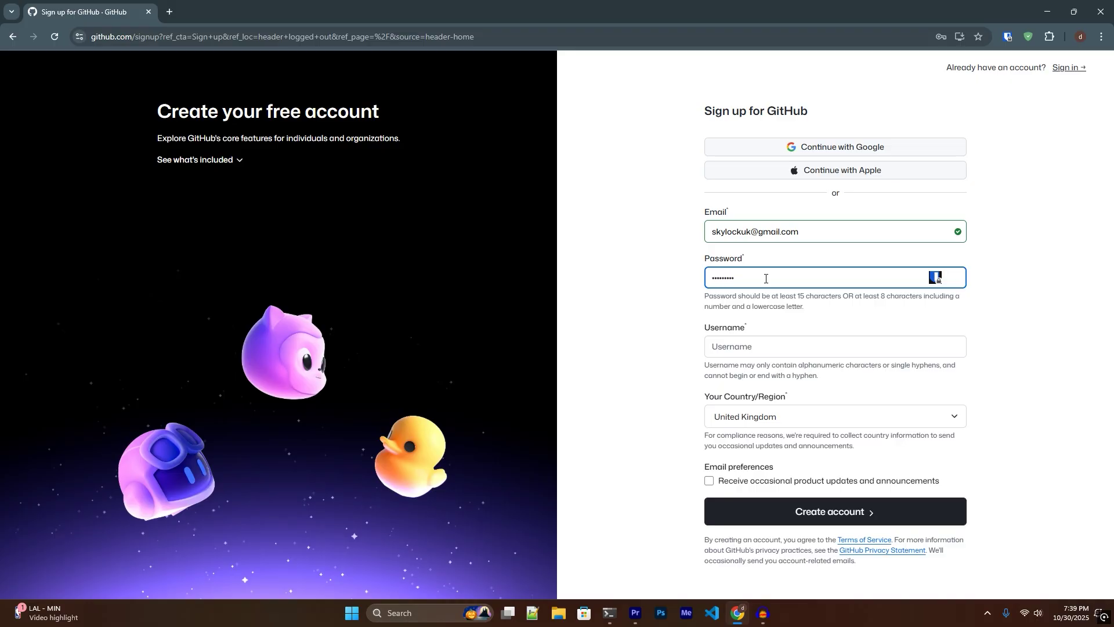
click(578, 353)
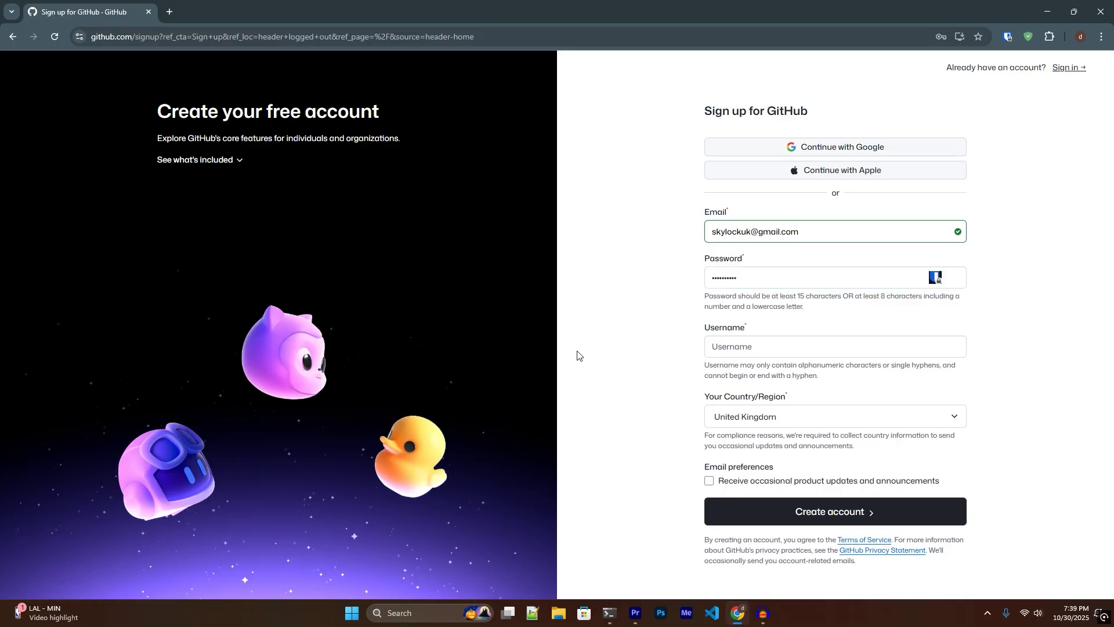
Enter the account username, keep United Kingdom as the country, and submit the form to create the account
click(801, 346)
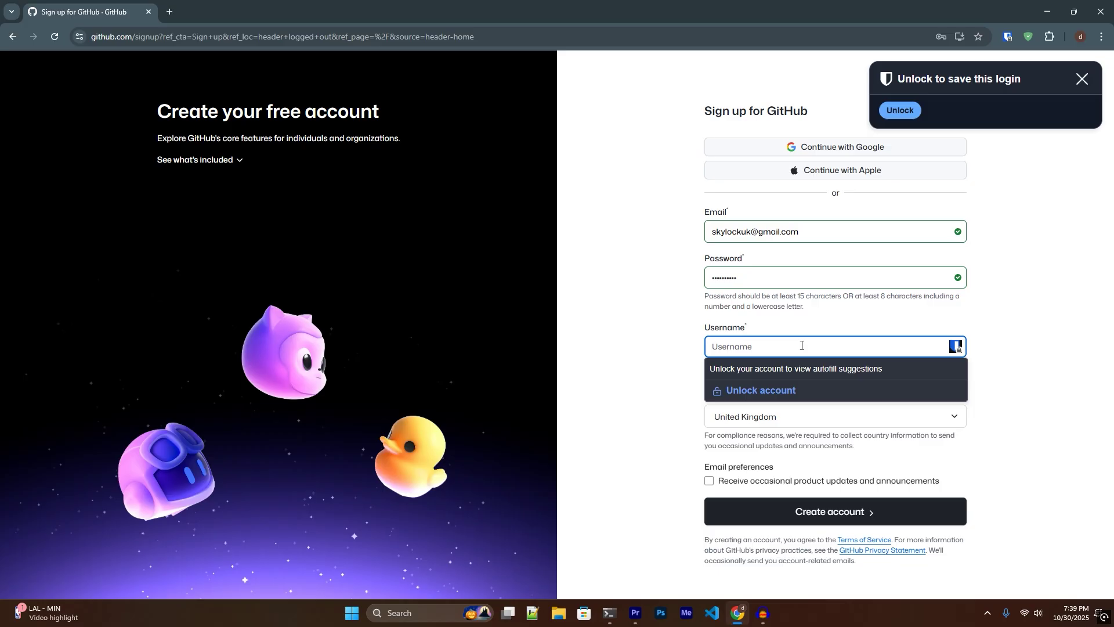
text(skylock)
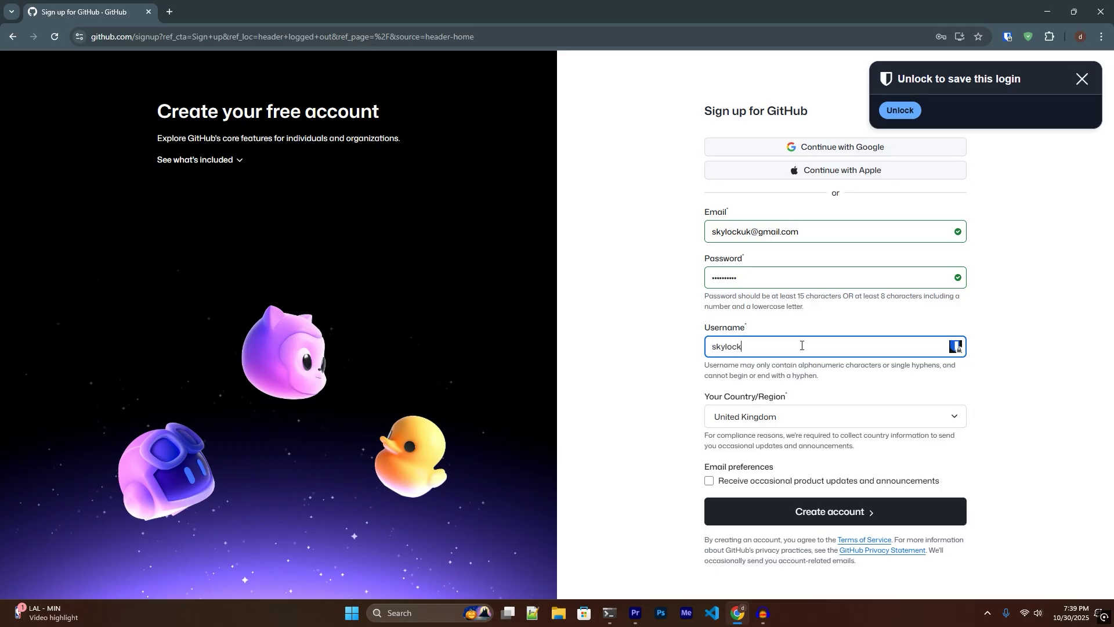
text(dk)
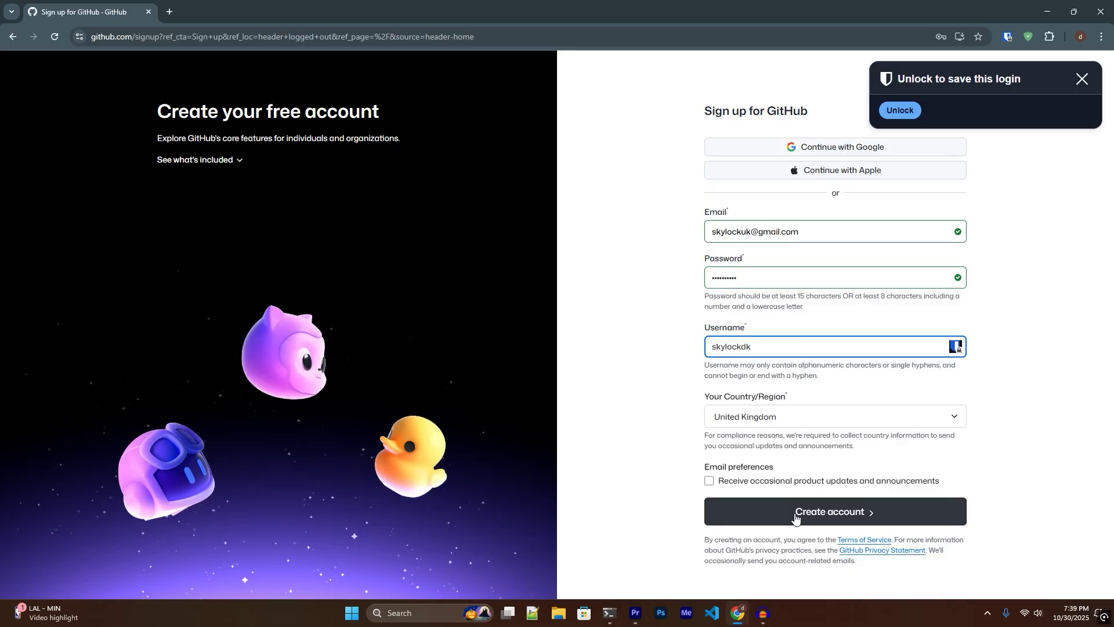
click(832, 511)
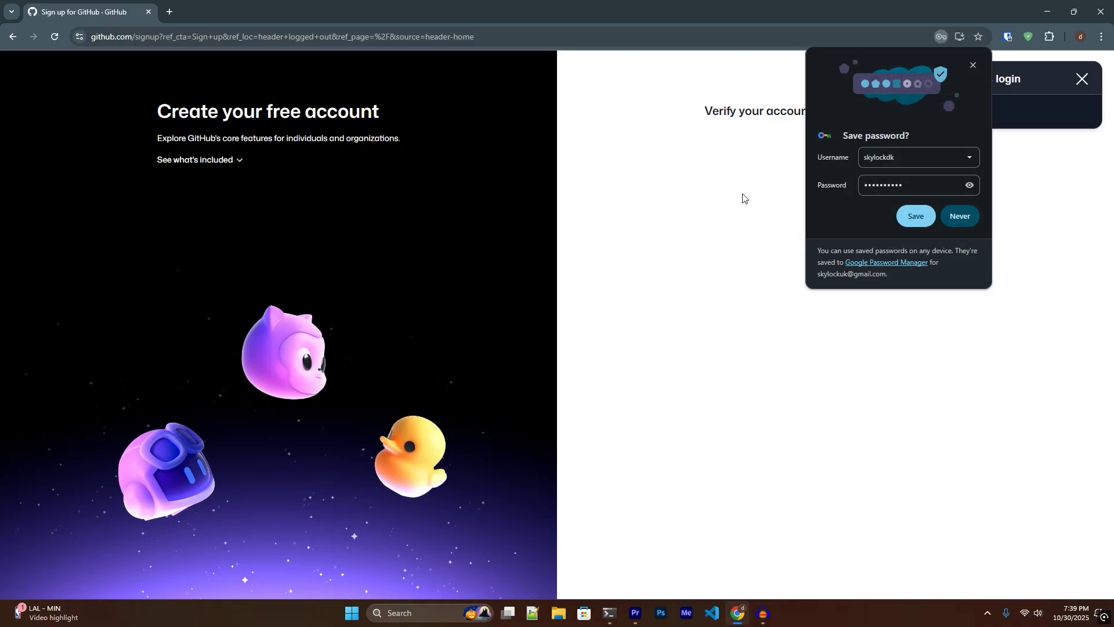
Dismiss the browser's and the password manager's offers to save the new login
click(1082, 77)
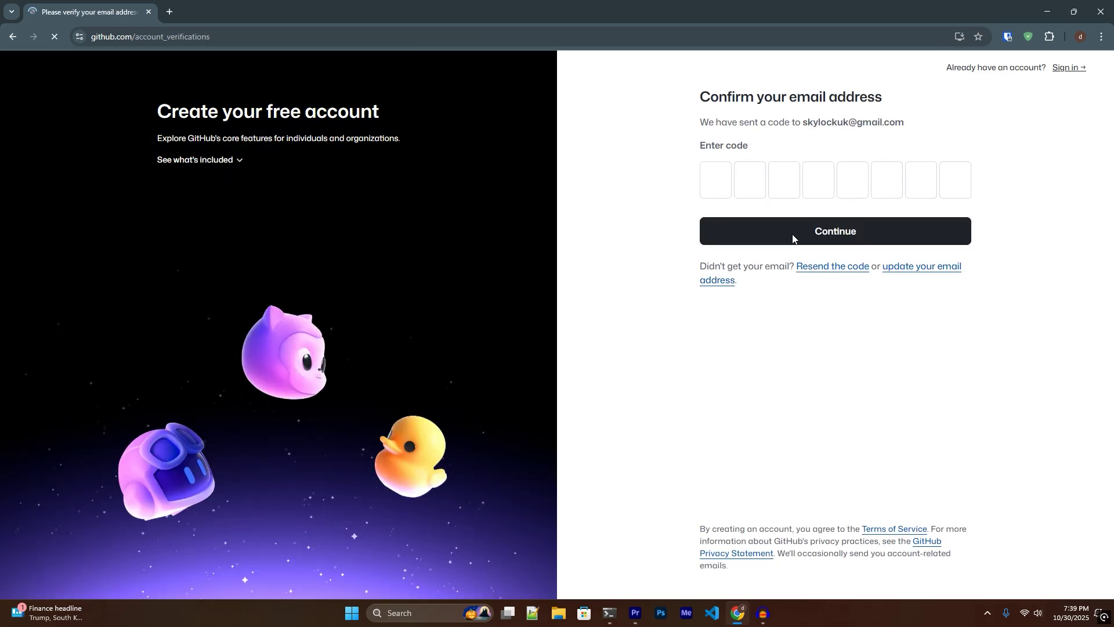
click(972, 65)
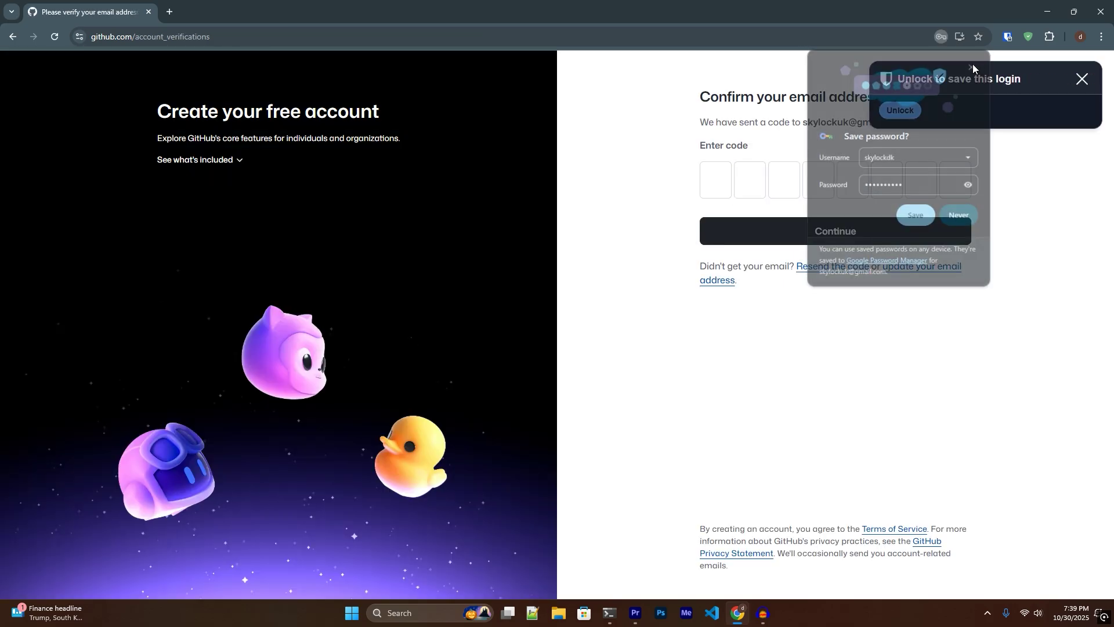
click(1082, 77)
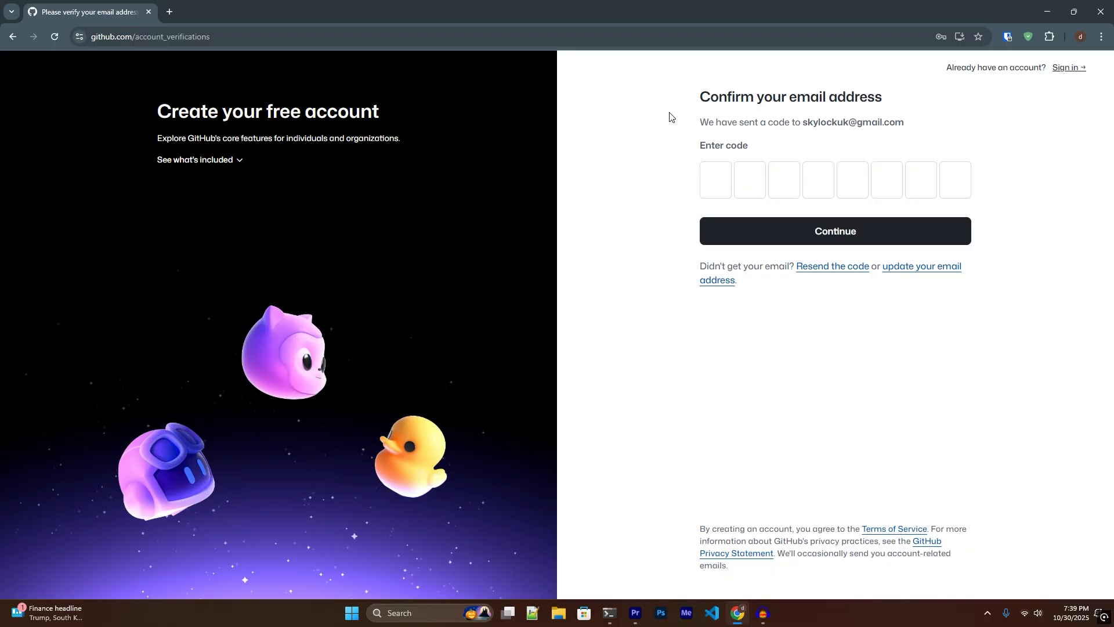
Open Gmail in a new tab and open the GitHub launch code email
click(168, 12)
click(975, 89)
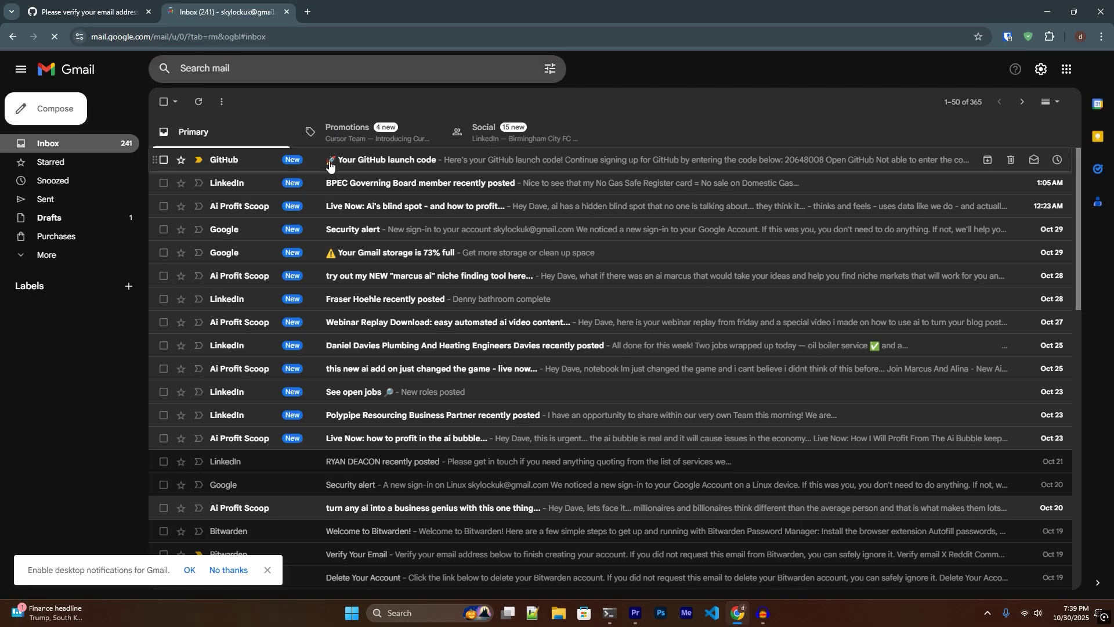
click(313, 161)
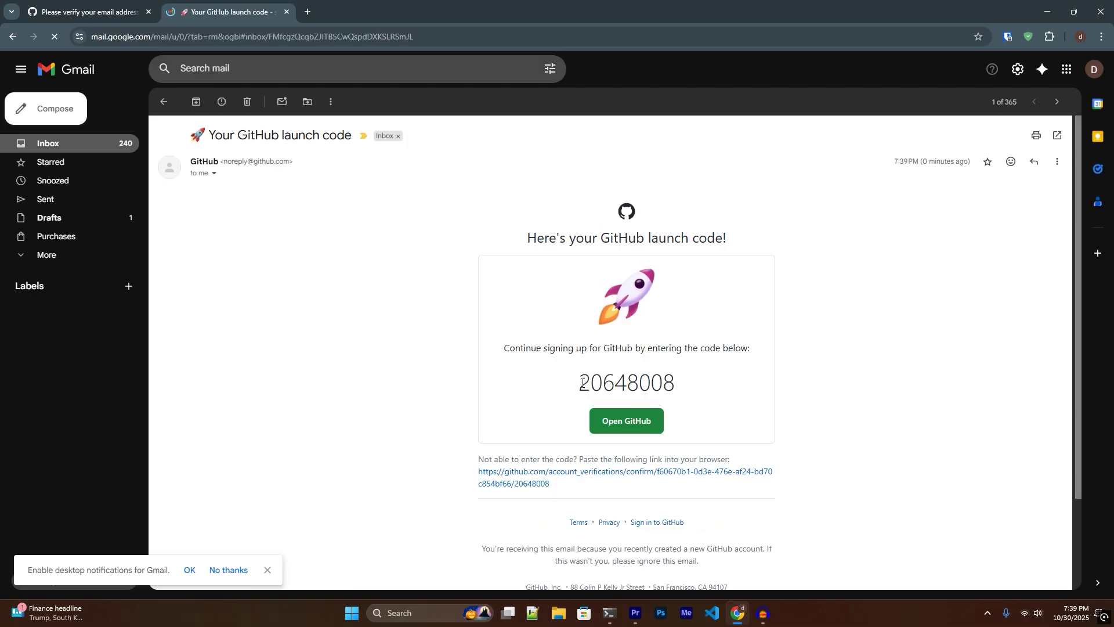
Copy the verification code from the email and enter it on GitHub's email confirmation page
drag(581, 382, 678, 384)
key(ctrl+c)
click(43, 3)
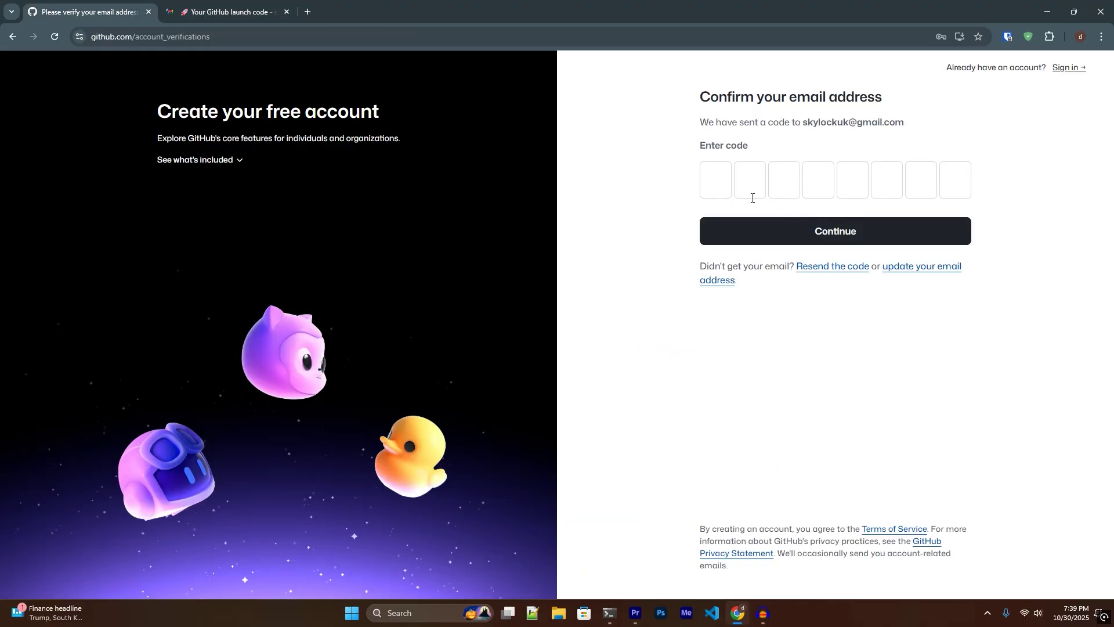
click(717, 181)
key(ctrl+v)
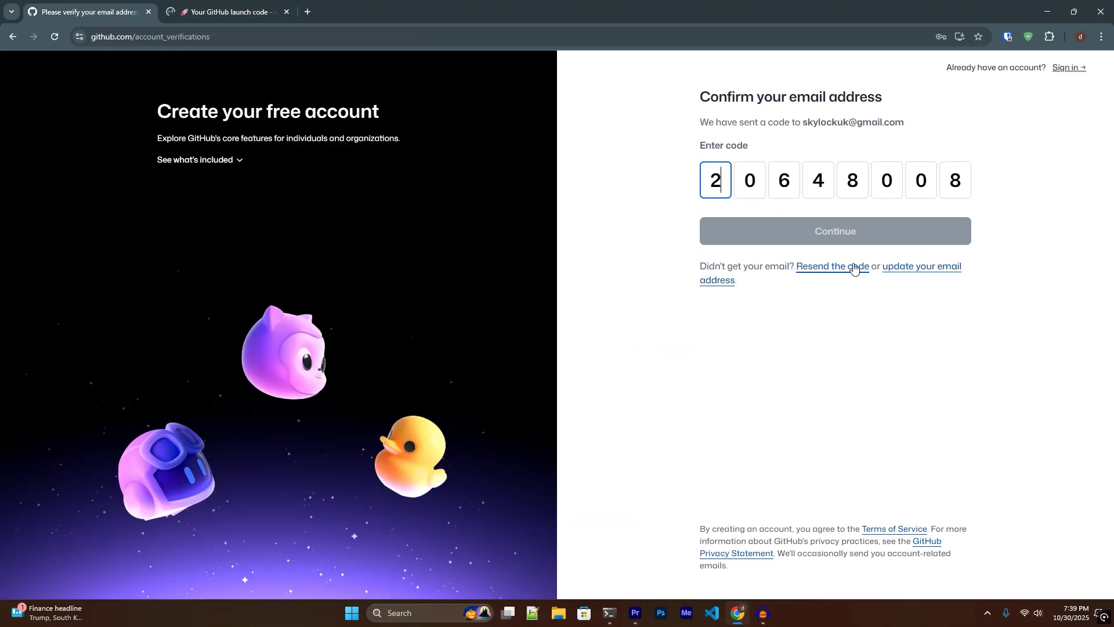
click(705, 230)
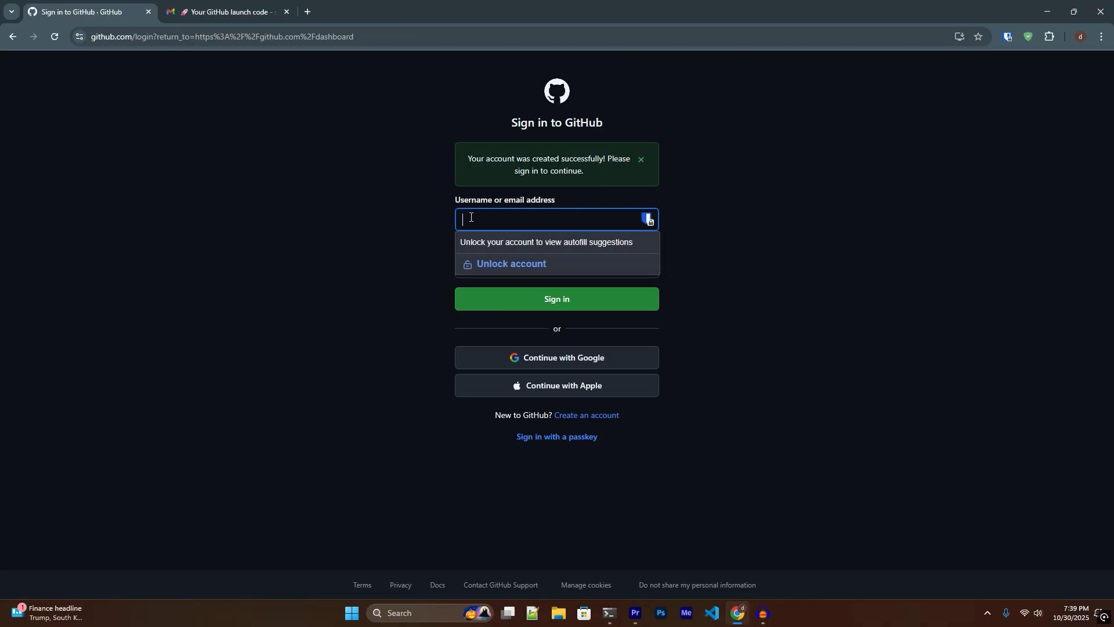
Return to the GitHub email in Gmail and copy the account's email address from the recipient details
click(397, 198)
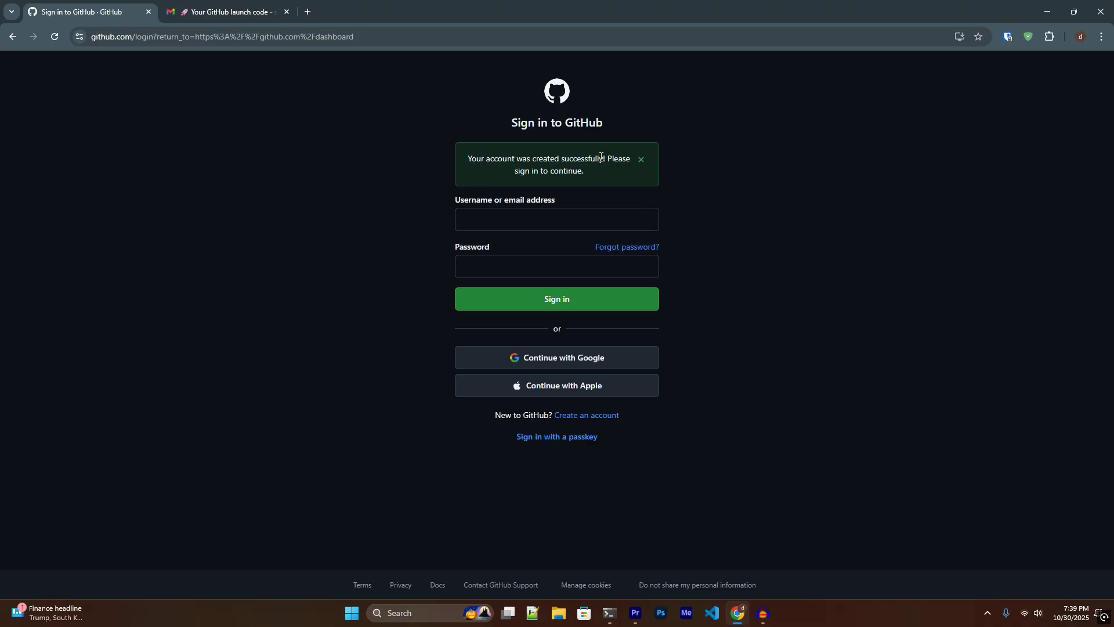
click(510, 218)
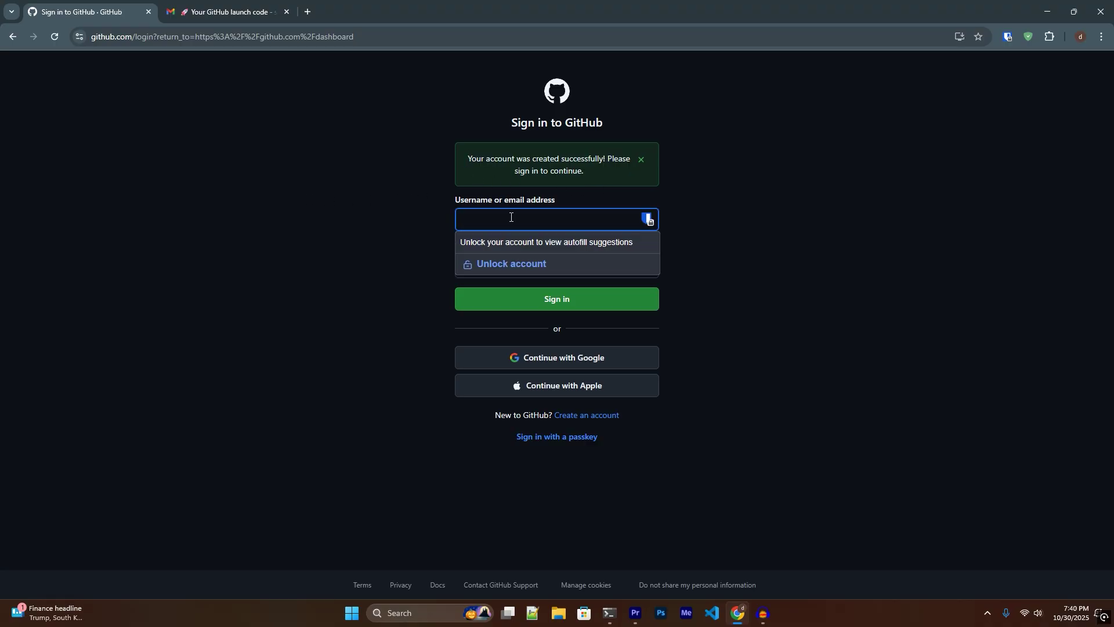
click(437, 221)
click(513, 217)
click(227, 12)
click(221, 174)
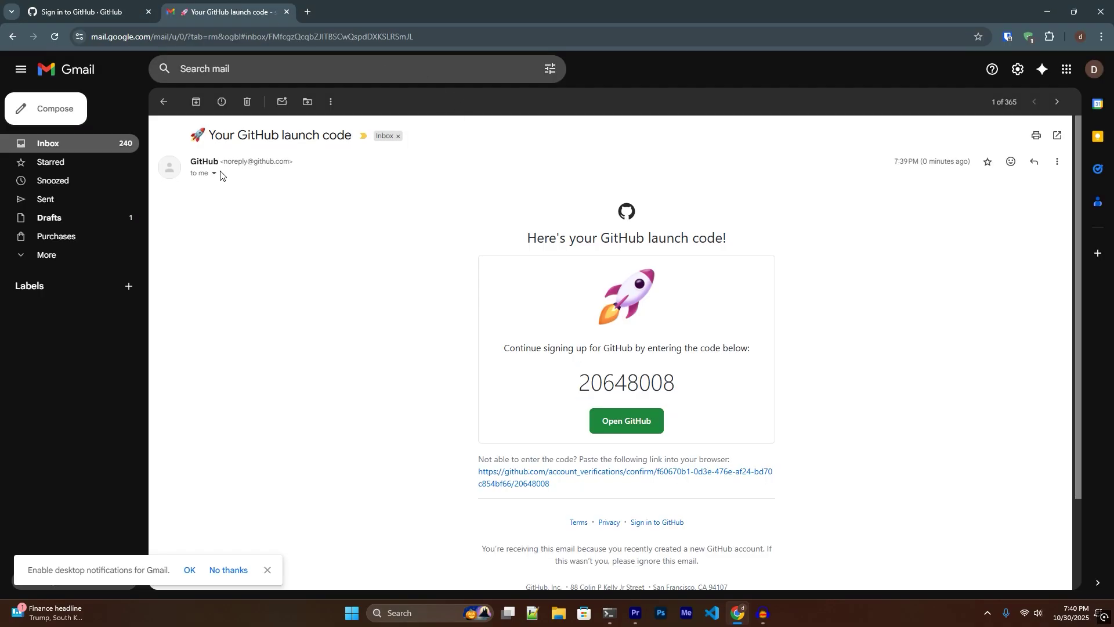
click(221, 174)
drag(271, 206, 372, 214)
key(ctrl+c)
Paste the email address into the GitHub sign-in form and remove the leading spaces
click(87, 12)
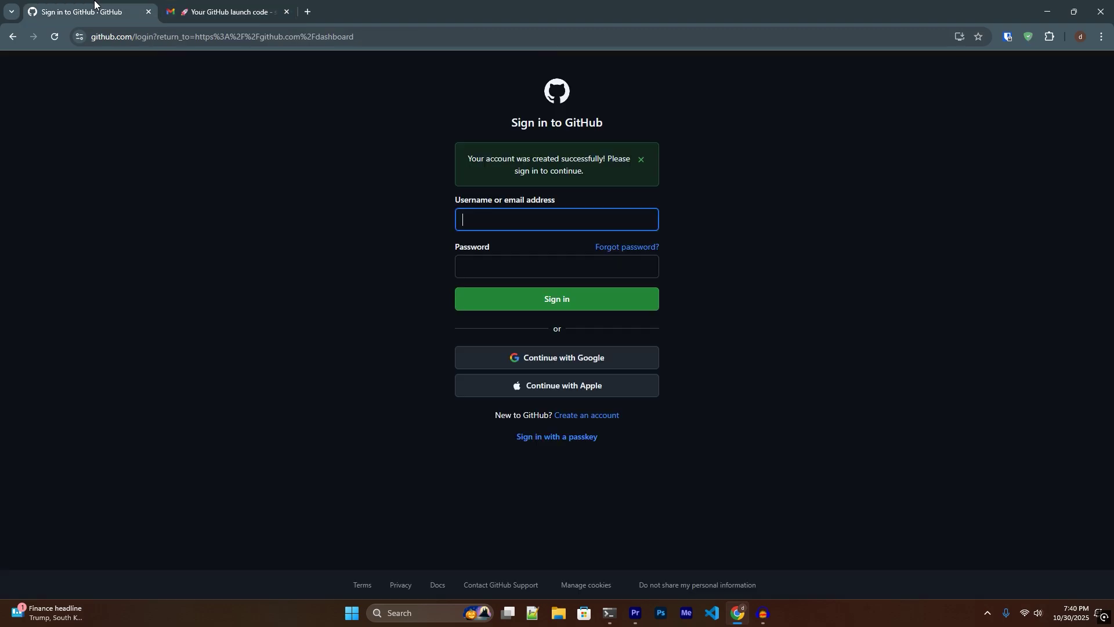
key(ctrl+v)
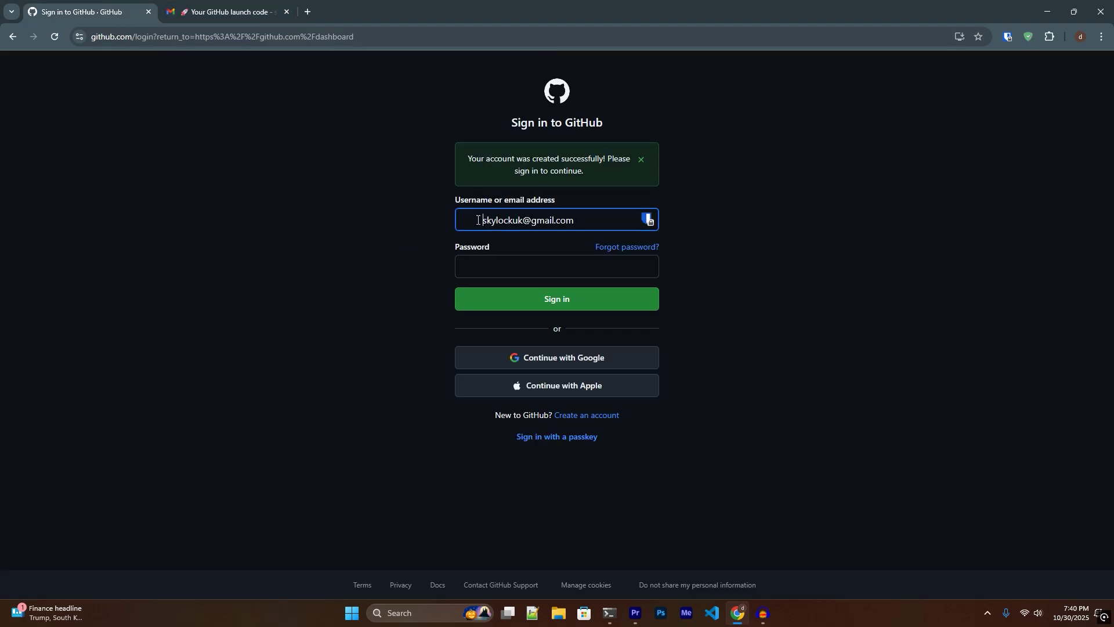
drag(480, 221, 407, 226)
key(BackSpace)
Enter the account password and sign in to GitHub
click(492, 261)
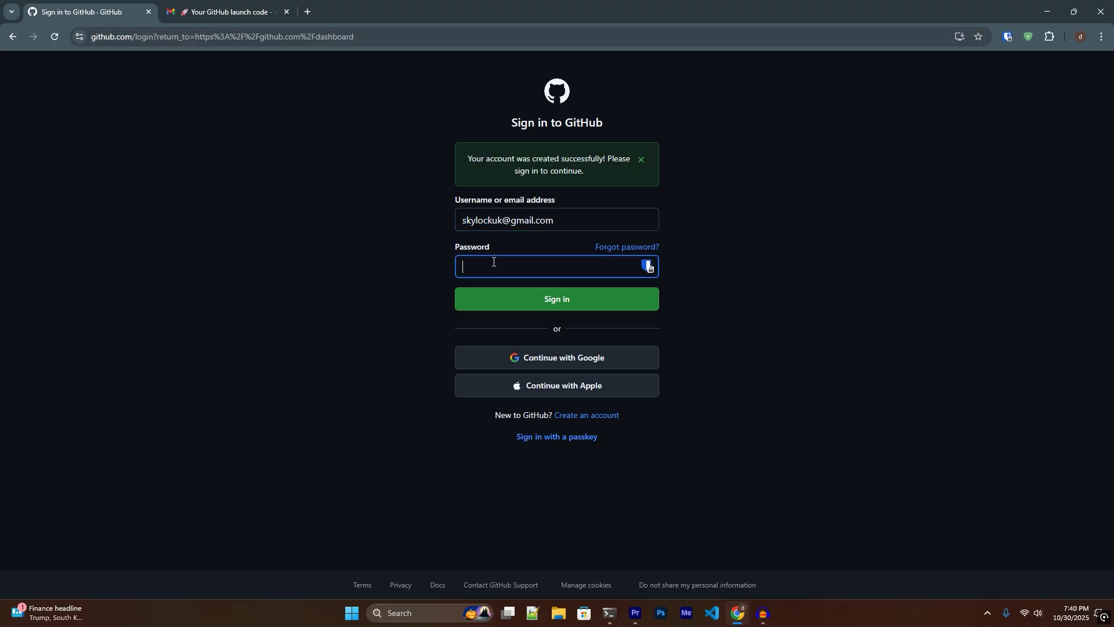
text(••)
key(Return)
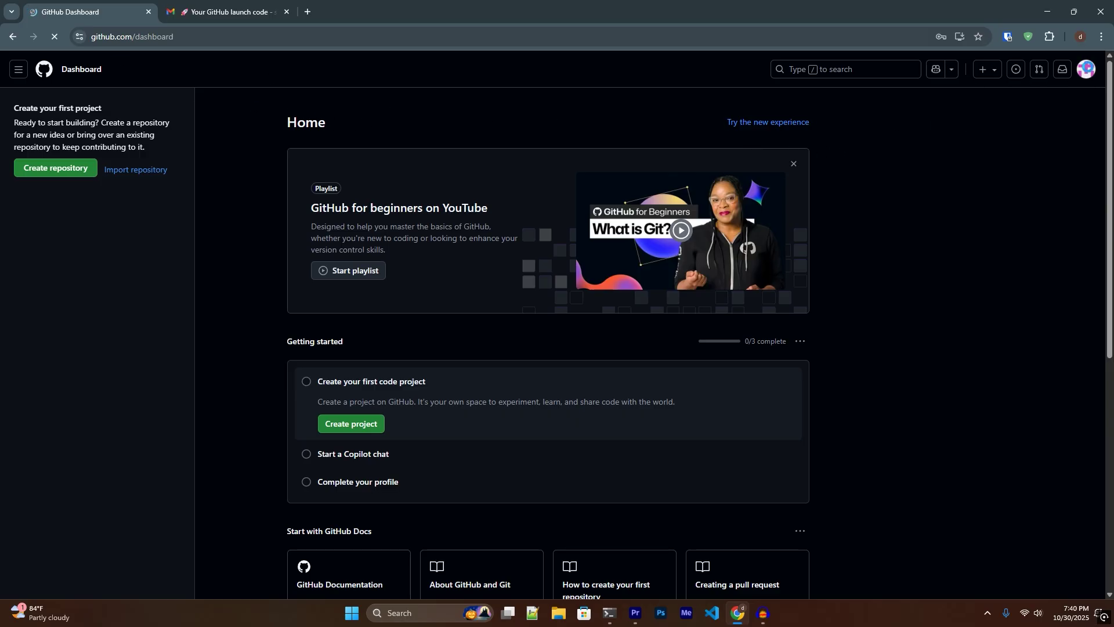
Dismiss the browser's save-password prompt, open the account settings, and look over the public profile page
click(1086, 71)
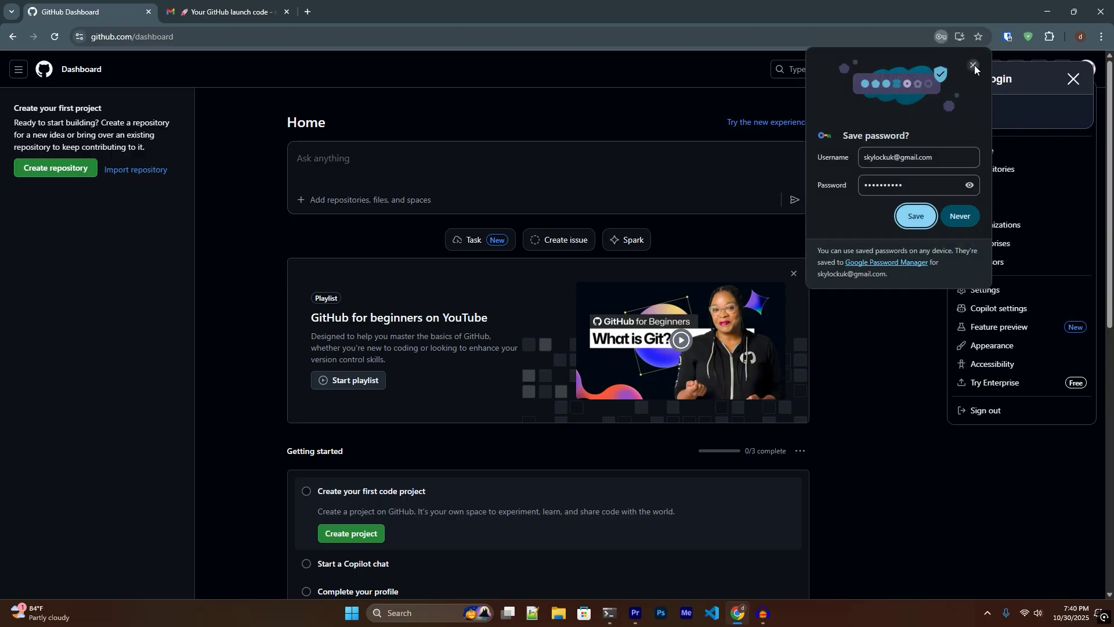
click(973, 65)
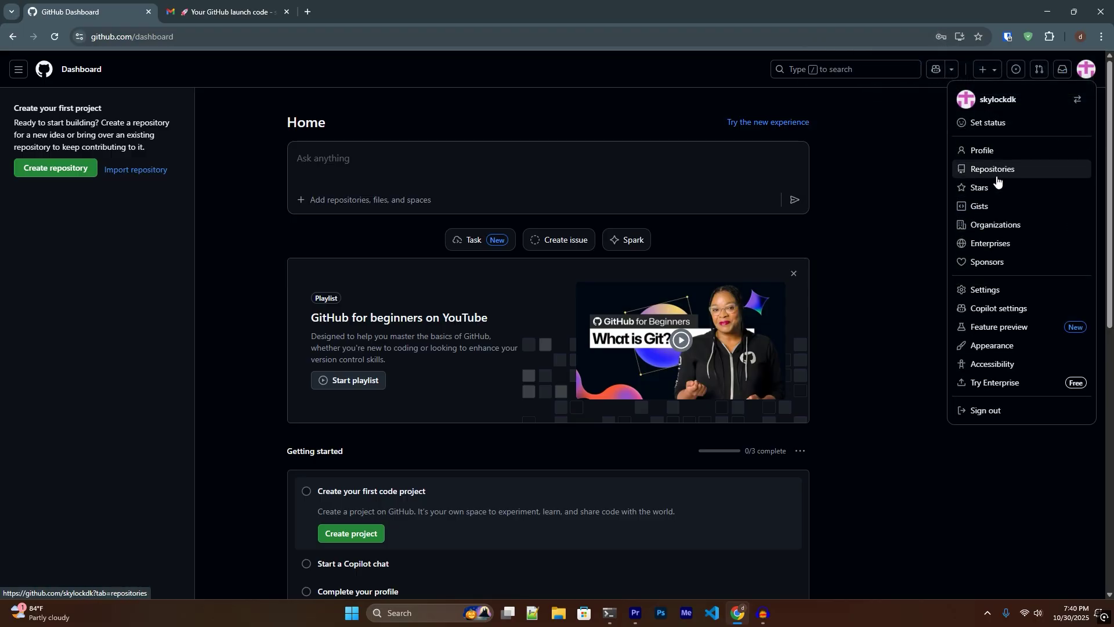
click(1004, 292)
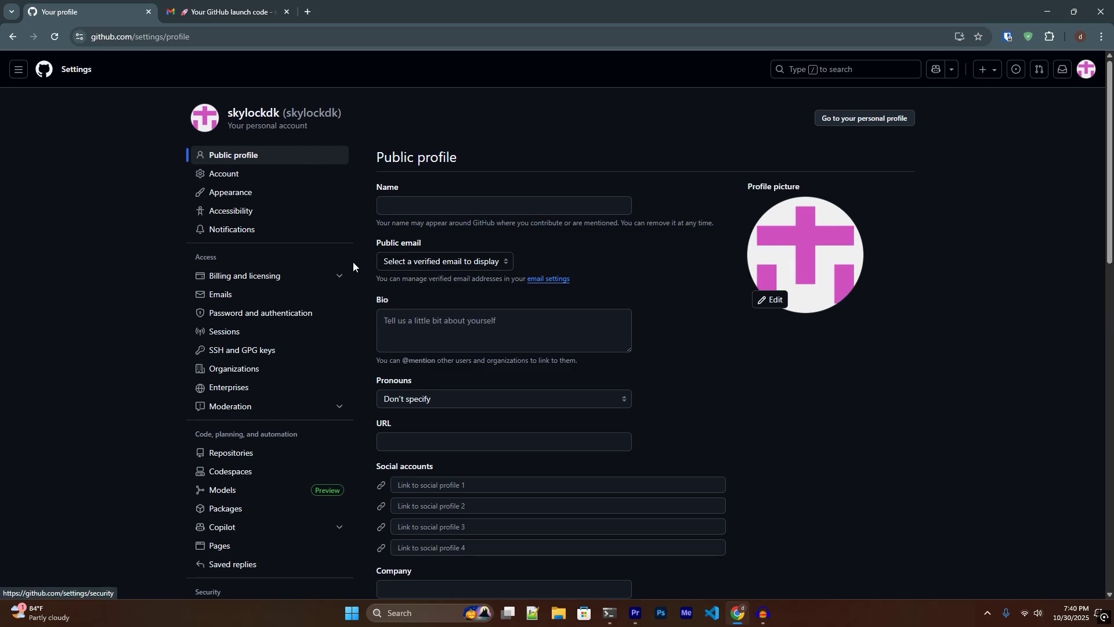
scroll(353, 262, down, 3)
scroll(428, 318, up, 3)
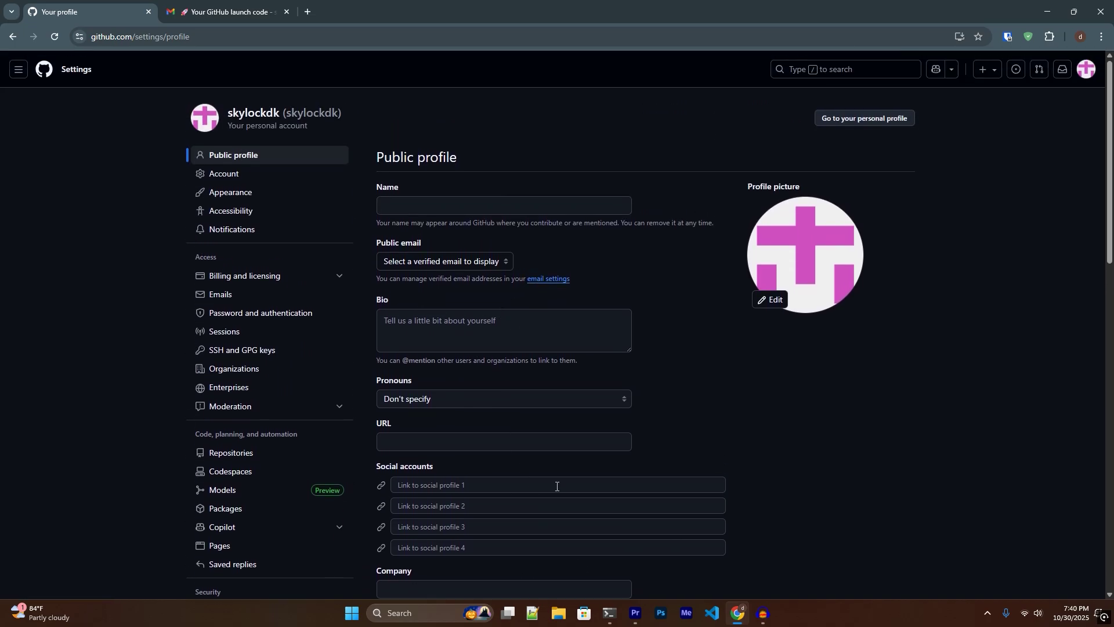